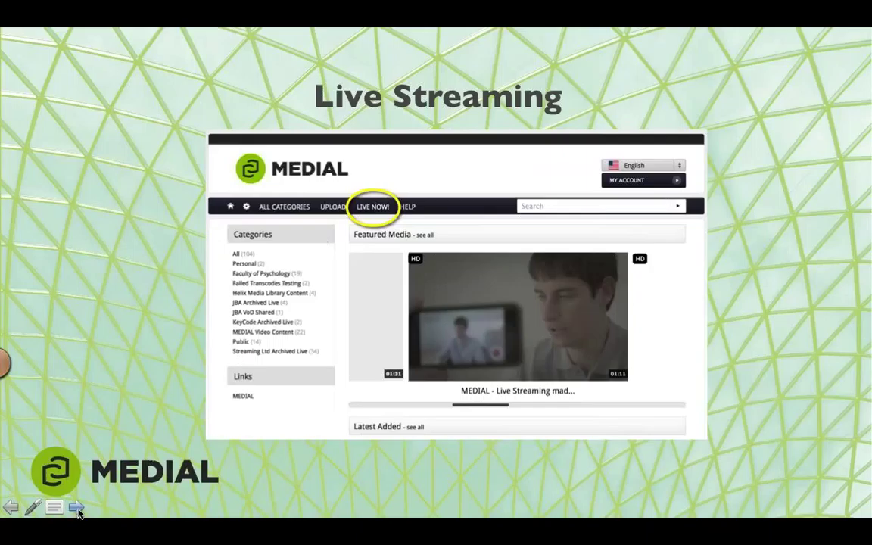
Advance the presentation to the live streaming workflow diagram and exit the slide show.
key("Right")
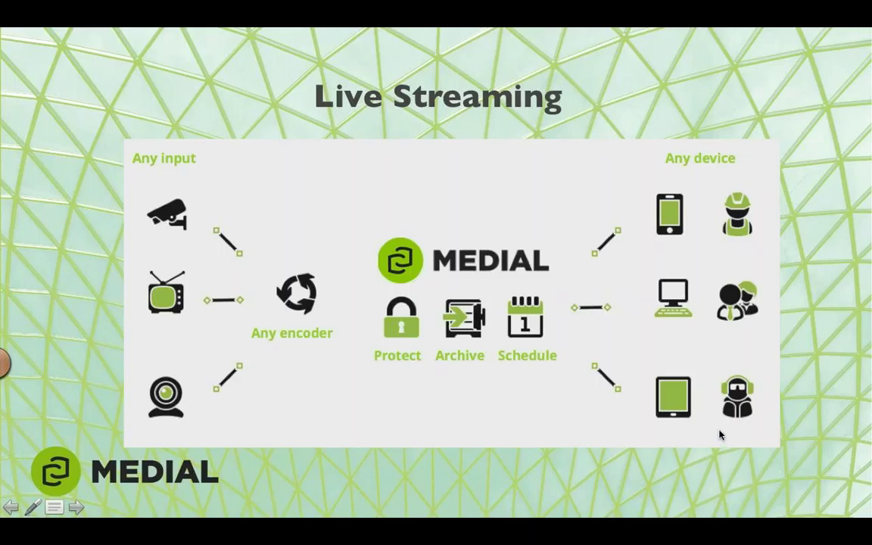
left_click(687, 399)
left_click(686, 399)
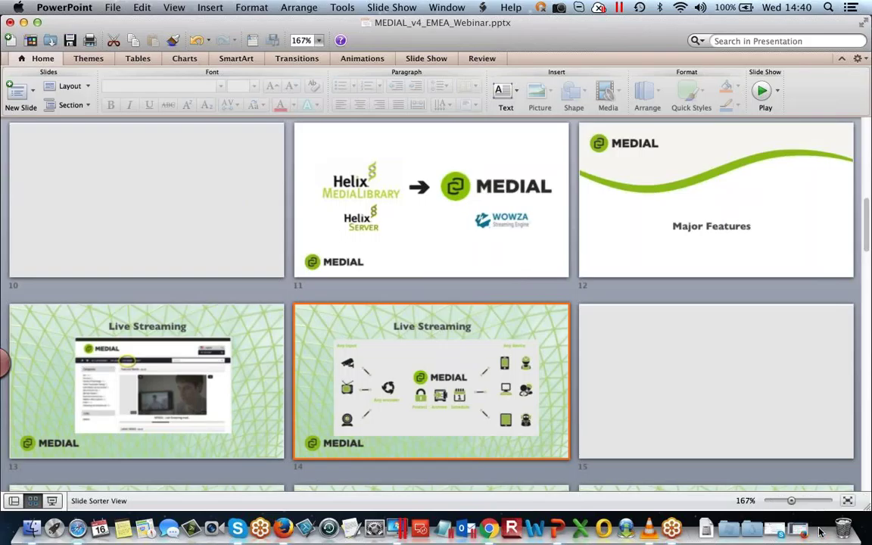
Resume the suspended Windows 7 virtual machine and bring up Adobe Flash Media Live Encoder in it.
left_click(820, 532)
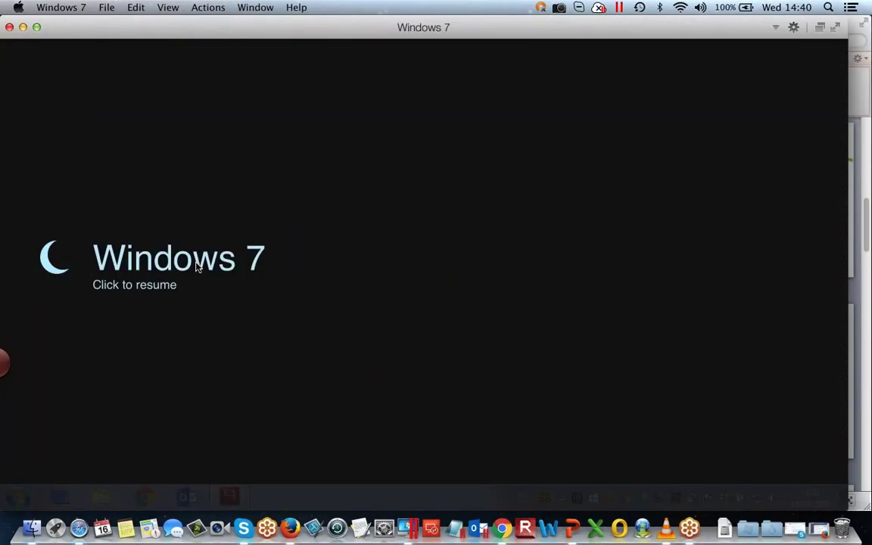
left_click(195, 265)
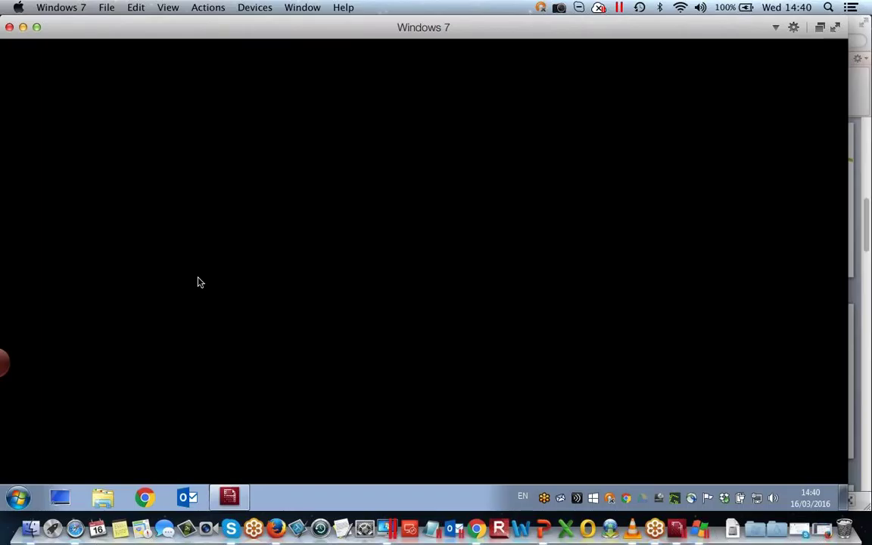
left_click(229, 496)
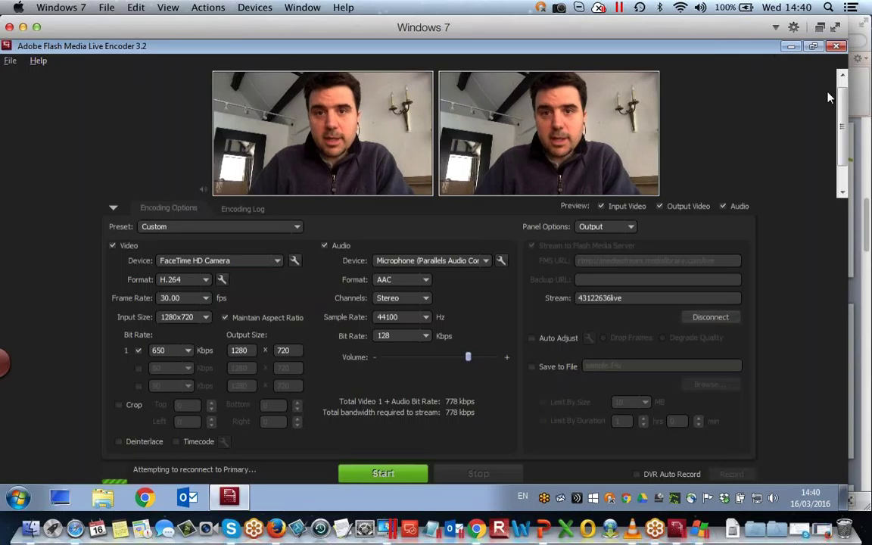
Switch from the virtual machine to Firefox, return to the library's Live page and close the My Webinars tab.
left_click(24, 30)
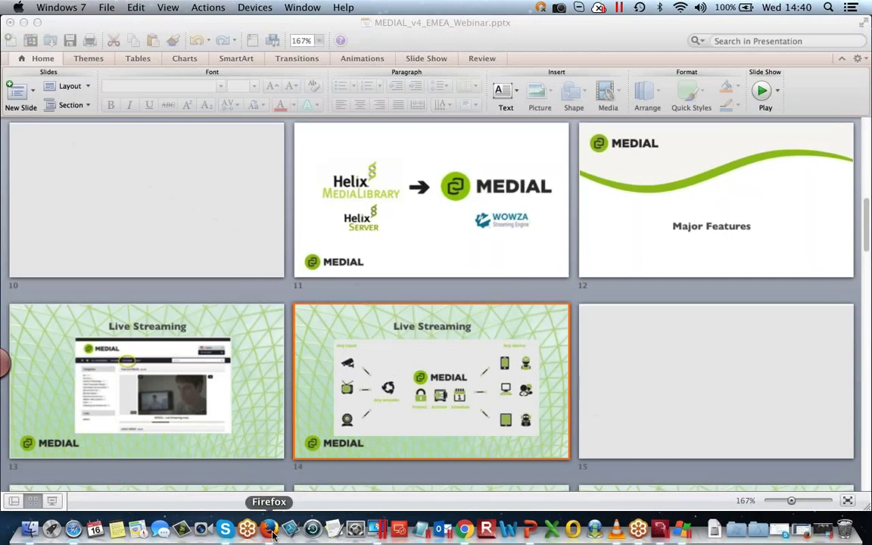
left_click(273, 528)
left_click(254, 30)
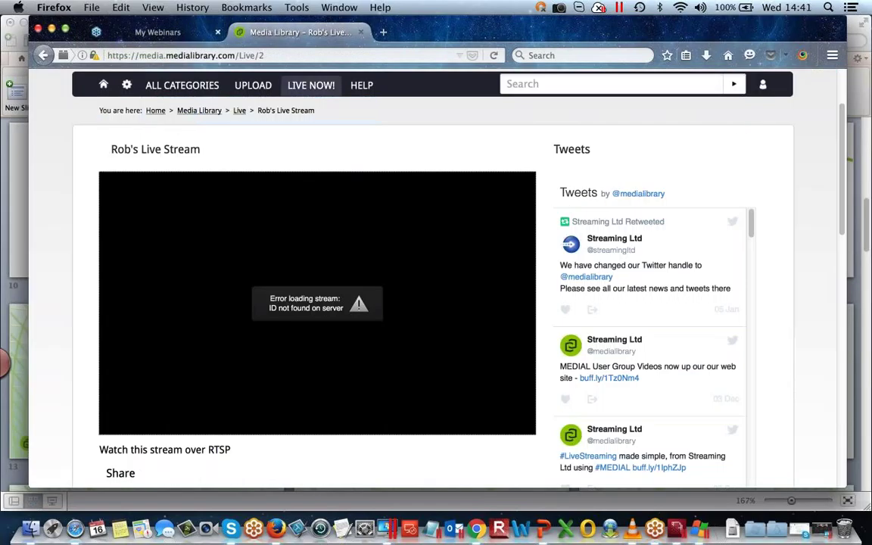
left_click(44, 56)
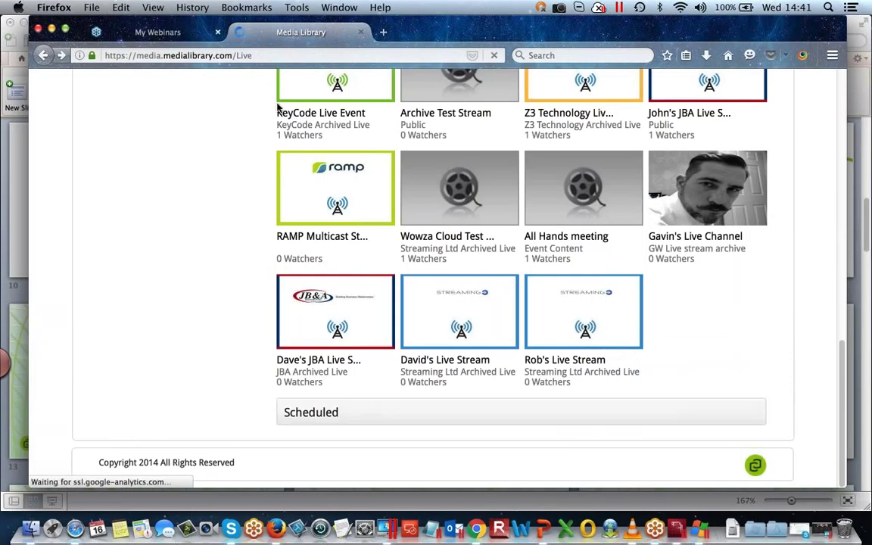
left_click(218, 33)
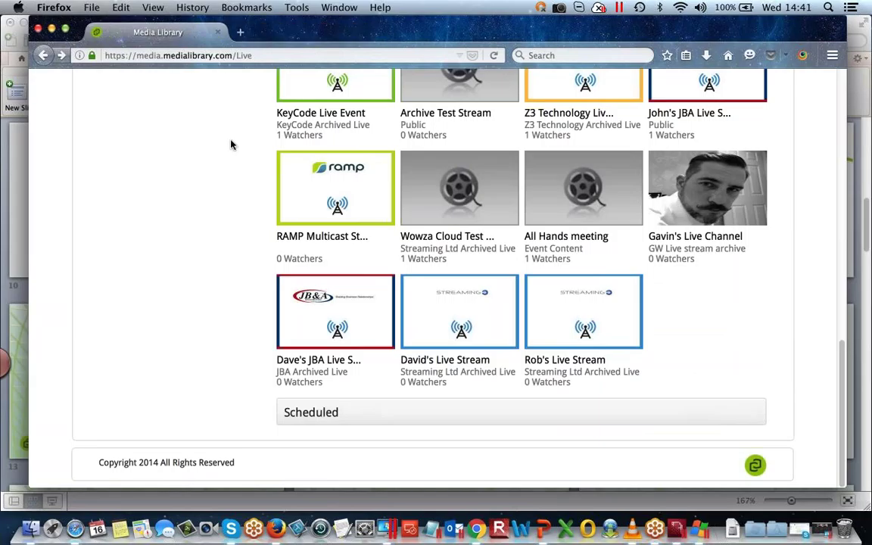
Open the Live Streaming section of the media library's administration area.
scroll(231, 164, "up", 10)
scroll(231, 172, "up", 5)
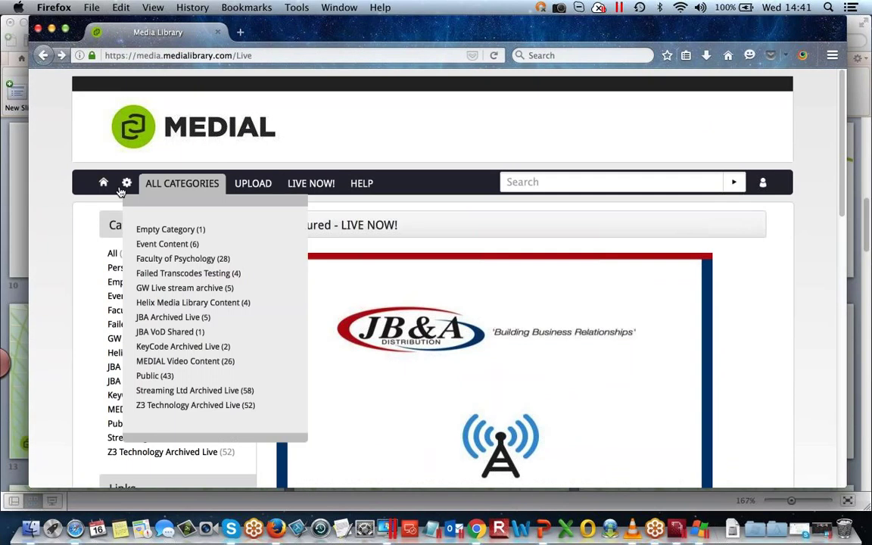
left_click(128, 185)
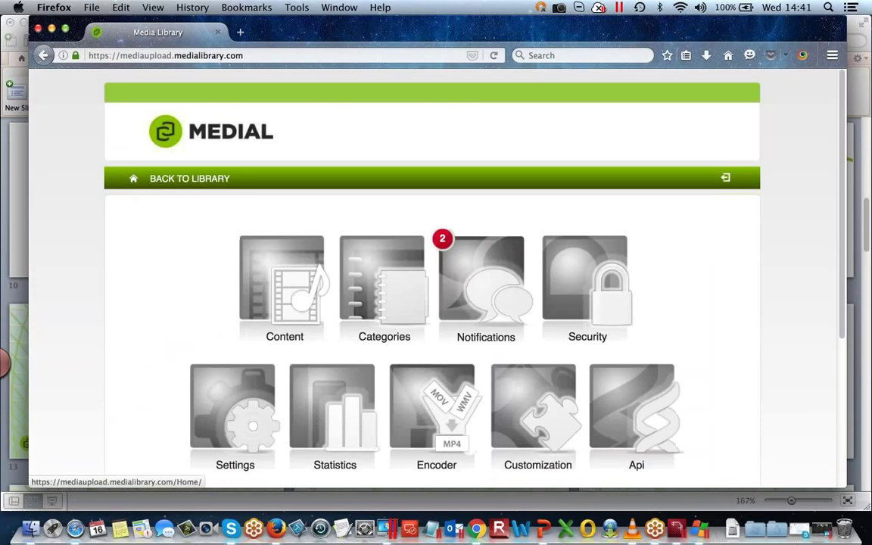
scroll(560, 250, "down", 3)
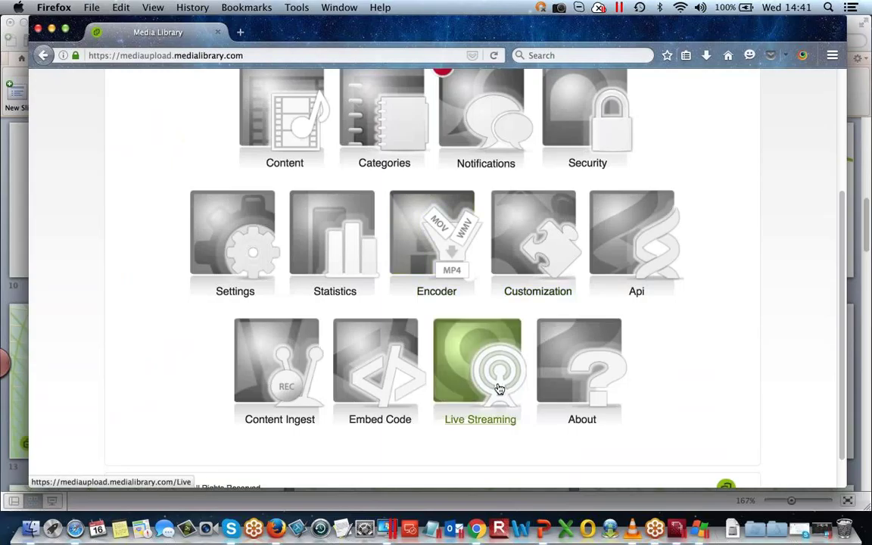
left_click(480, 421)
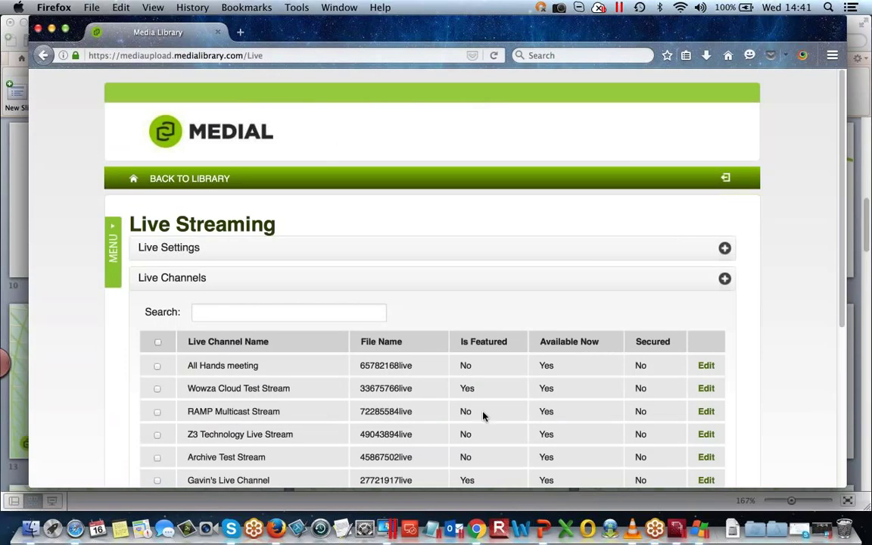
Open the last live channel on page 2 of the Live Channels list for editing.
scroll(483, 415, "down", 4)
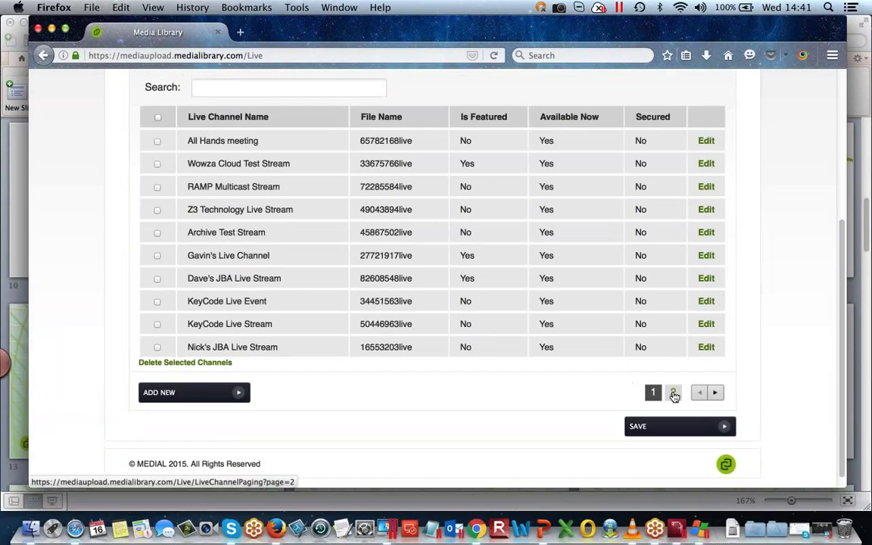
left_click(673, 393)
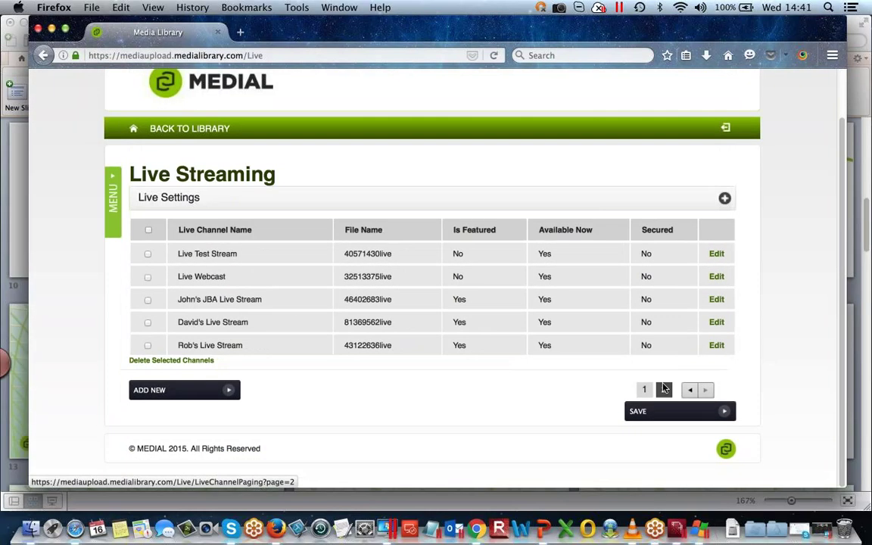
left_click_drag(178, 345, 243, 346)
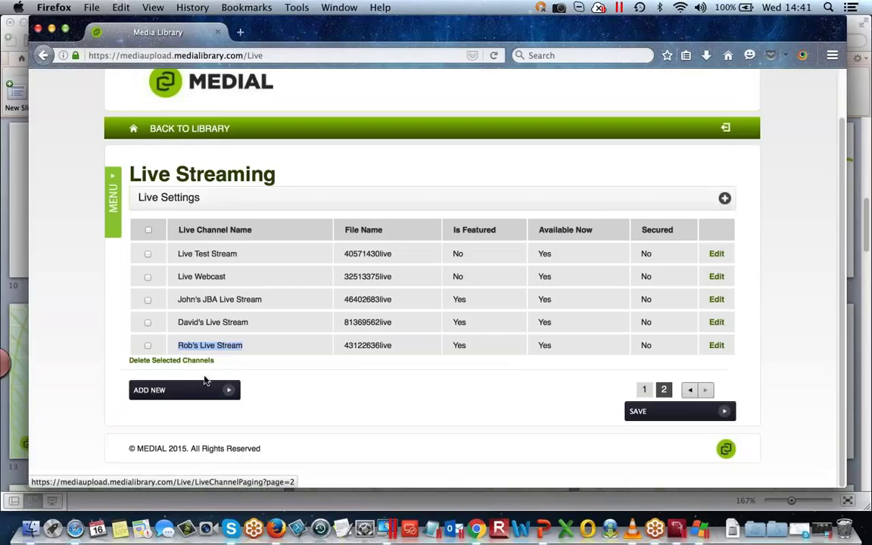
left_click(269, 347)
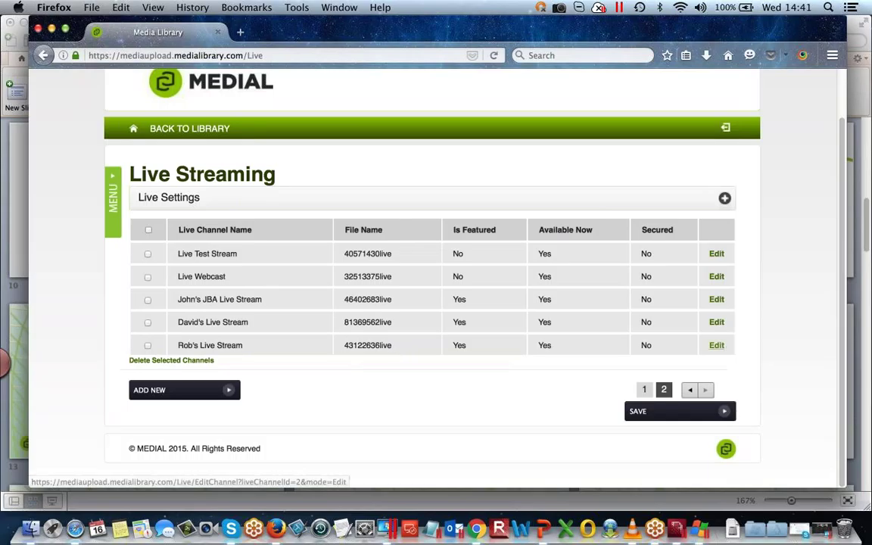
left_click(717, 345)
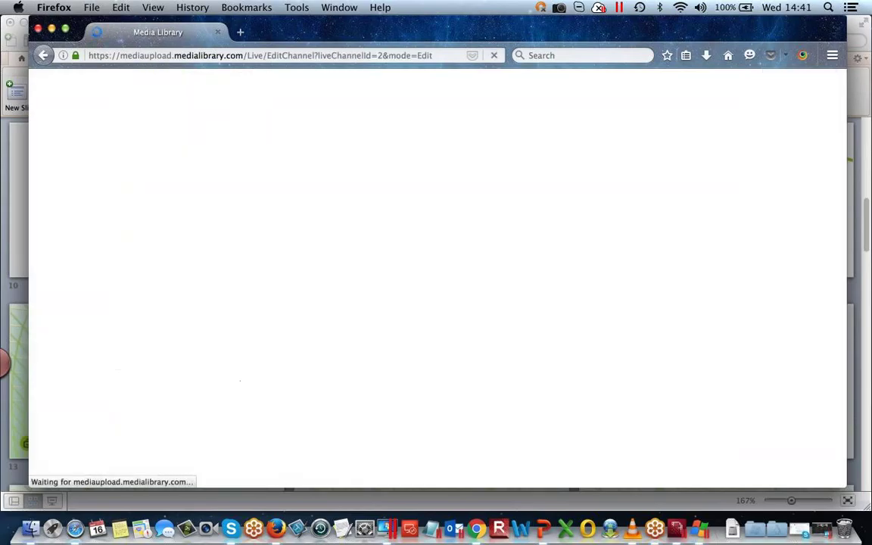
Examine the channel's name, description, target category, archiving and source settings.
scroll(414, 279, "down", 2)
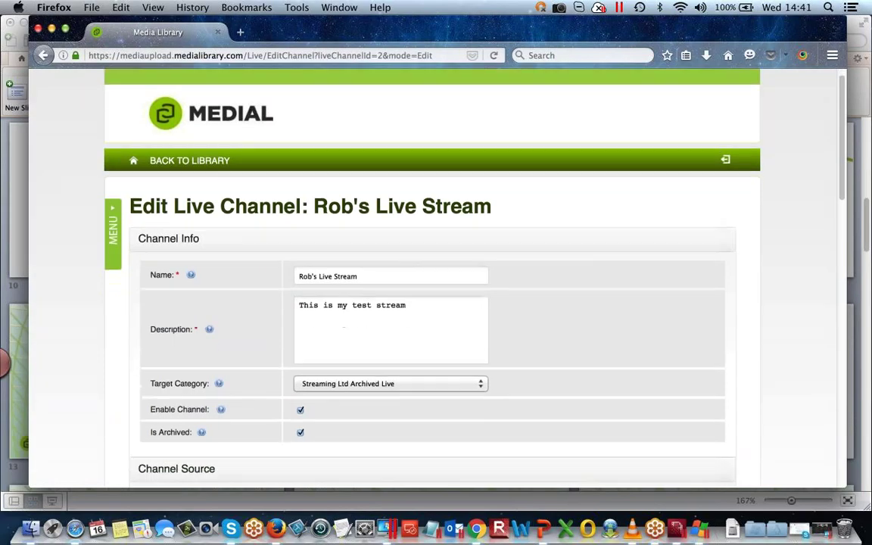
left_click_drag(359, 223, 288, 218)
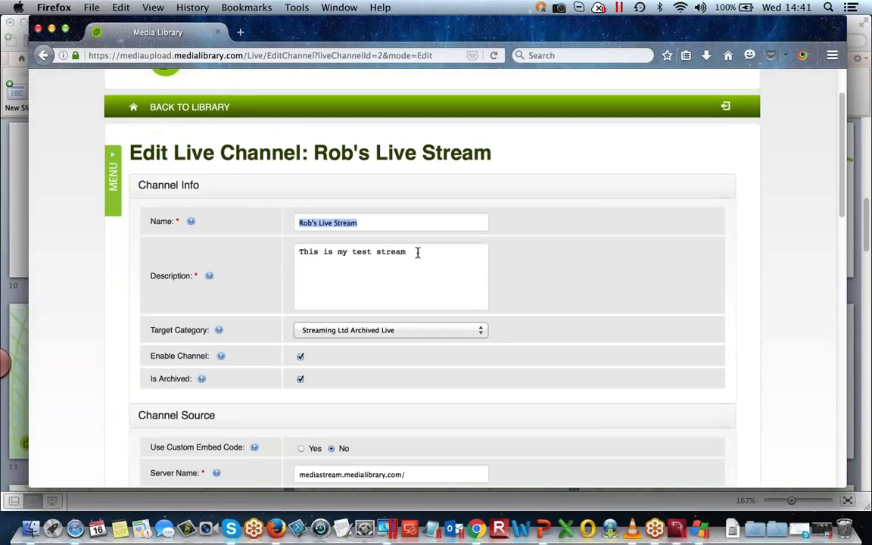
left_click_drag(409, 253, 296, 246)
left_click(358, 277)
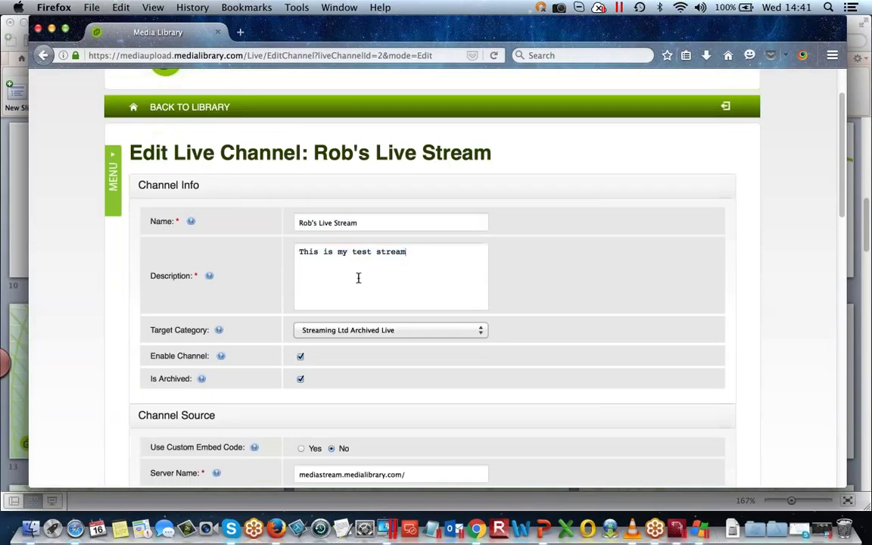
scroll(501, 285, "down", 2)
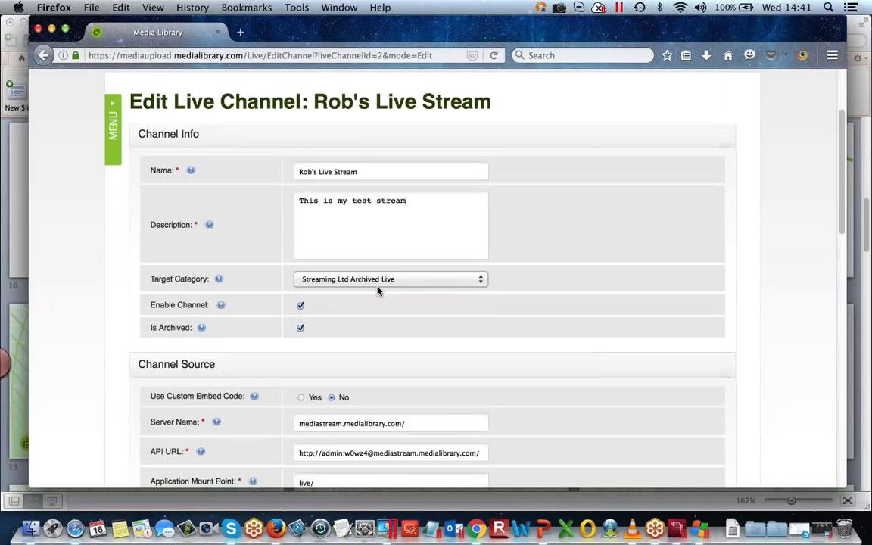
scroll(379, 290, "down", 3)
scroll(379, 290, "down", 8)
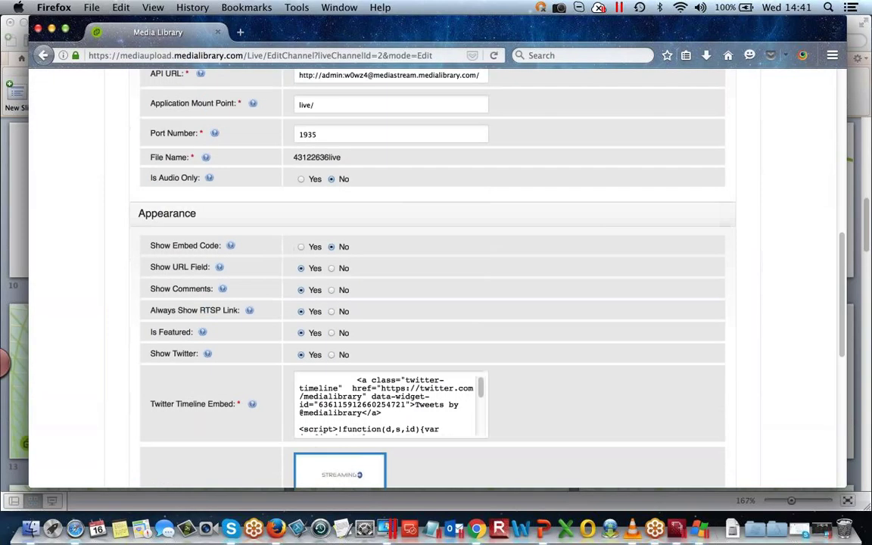
Highlight the stream's File Name value in the Channel Source section to point it out.
scroll(375, 243, "down", 1)
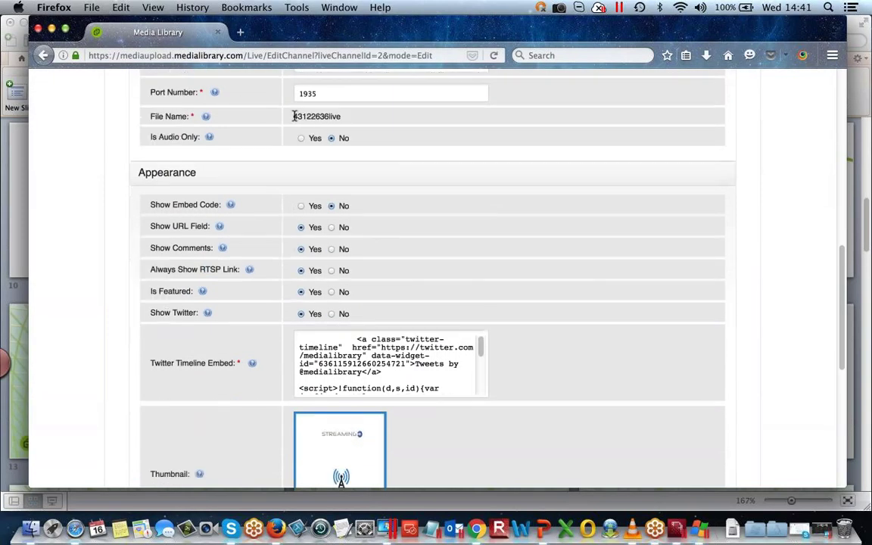
left_click_drag(293, 116, 340, 117)
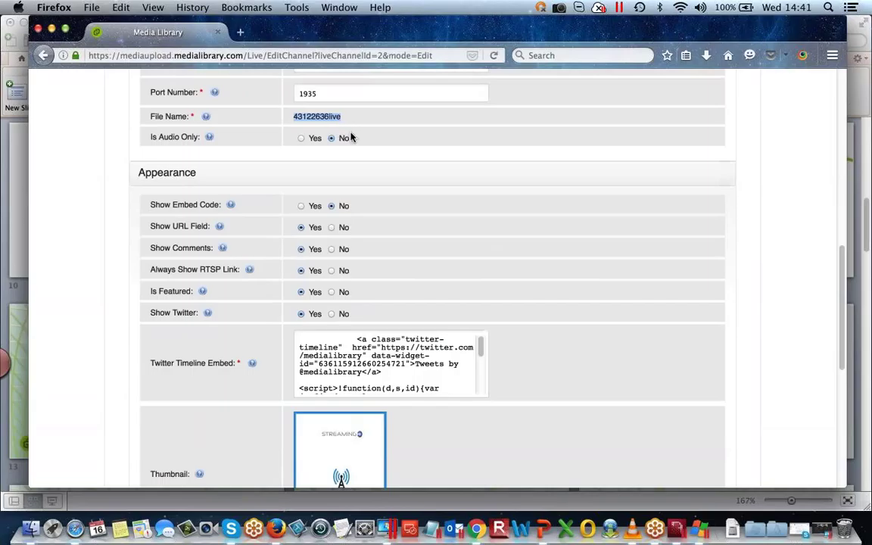
left_click(343, 121)
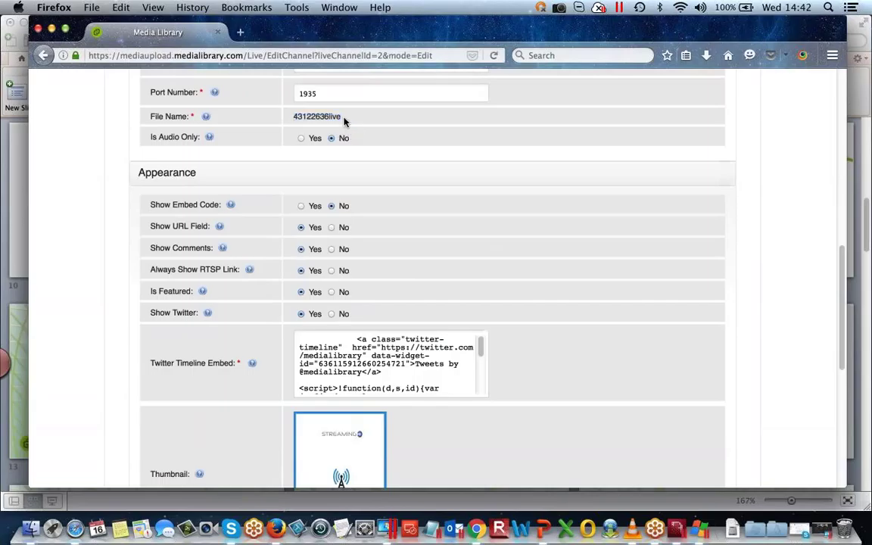
mouse_move(296, 117)
left_mouse_down()
mouse_move(342, 116)
mouse_move(295, 118)
left_mouse_up()
left_click(339, 117)
right_click(295, 117)
left_click(314, 123)
left_click(393, 153)
Review the channel's Appearance options, including comments, RTSP link, featured status, Twitter timeline and thumbnail.
scroll(402, 180, "down", 3)
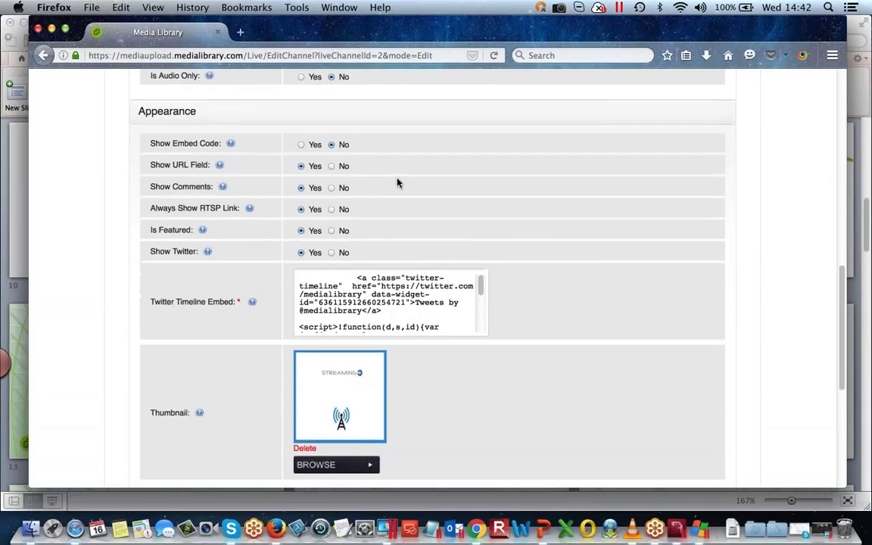
scroll(378, 176, "down", 1)
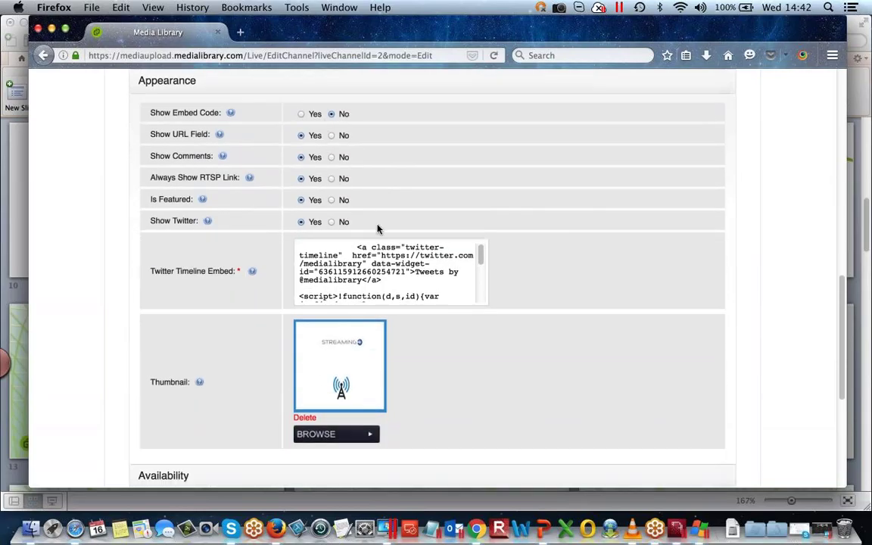
scroll(384, 219, "down", 1)
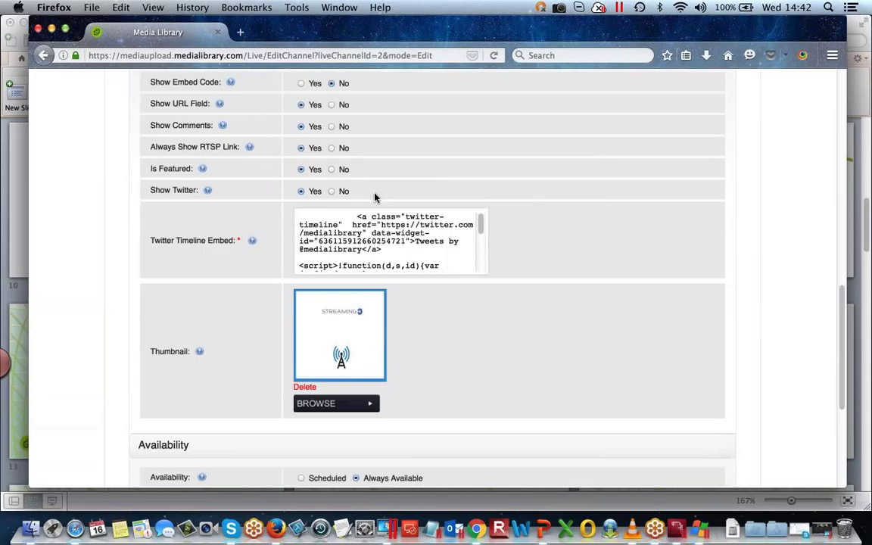
scroll(376, 195, "down", 3)
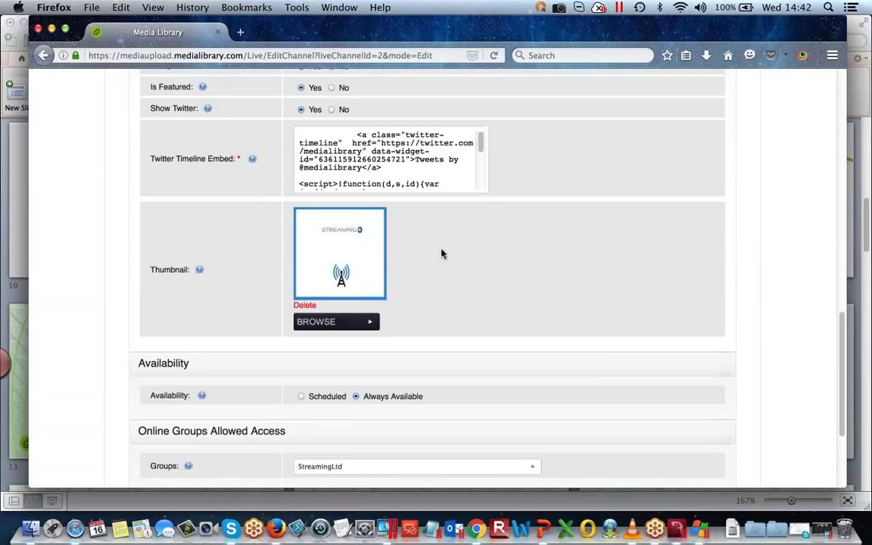
Switch the channel's availability to Scheduled to view the date calendars, and return it to Always Available.
scroll(442, 253, "down", 4)
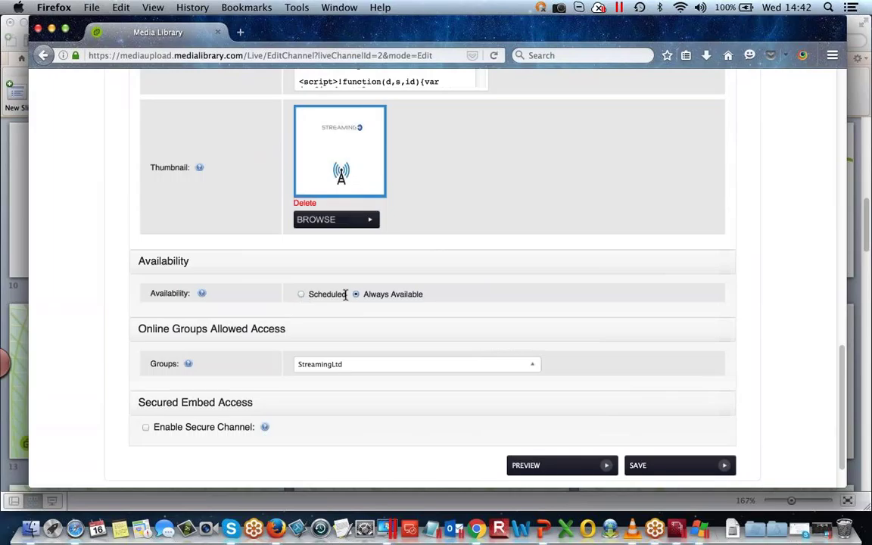
left_click(301, 294)
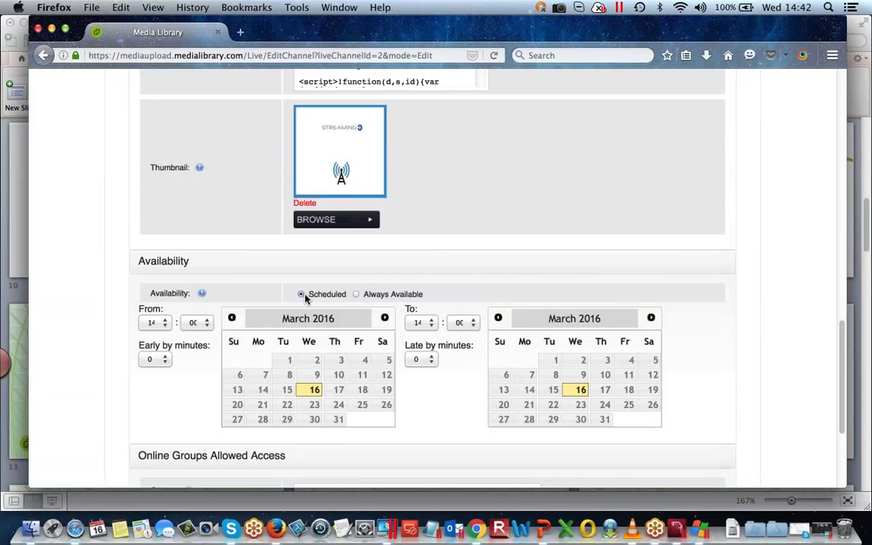
left_click(356, 294)
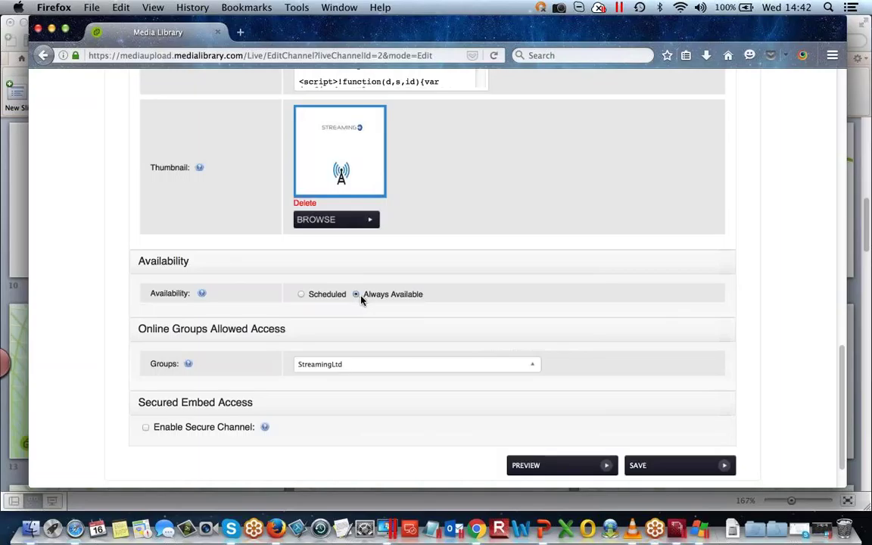
Check the Groups selection under Online Groups Allowed Access for the channel.
scroll(412, 318, "down", 3)
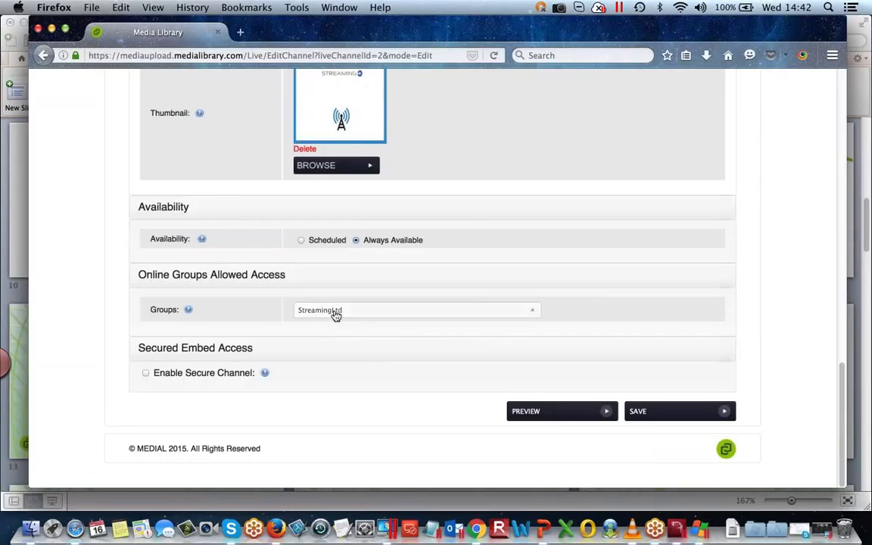
left_click(320, 312)
left_click(340, 317)
scroll(371, 331, "up", 3)
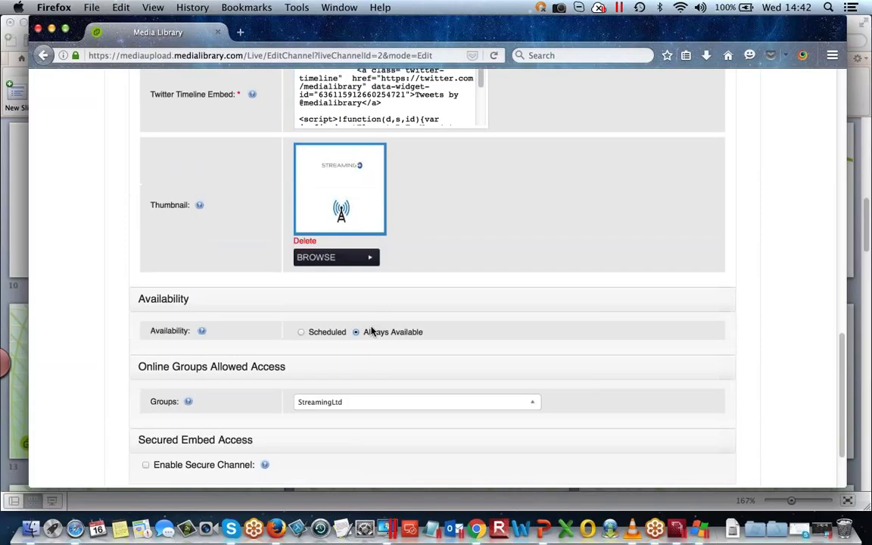
Highlight the File Name value in the channel's source settings again to point it out.
scroll(371, 331, "up", 3)
scroll(371, 331, "up", 6)
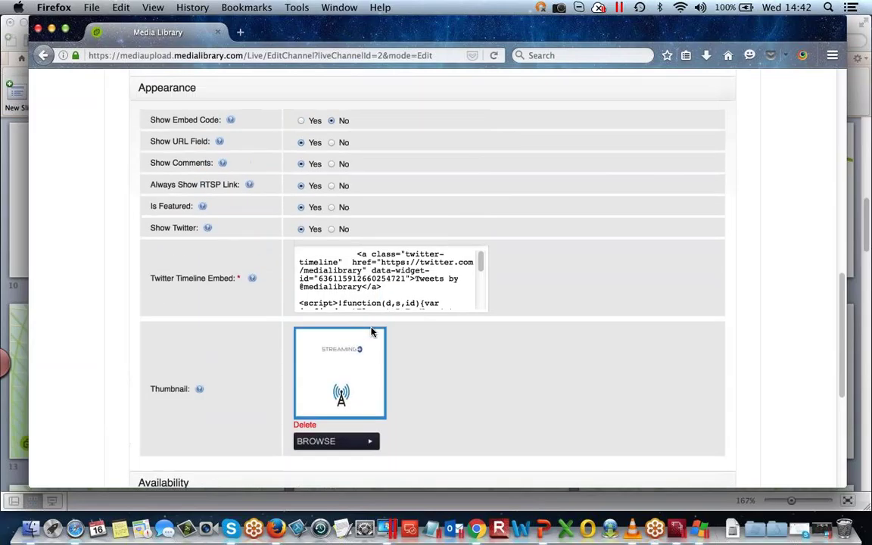
left_click_drag(294, 123, 340, 125)
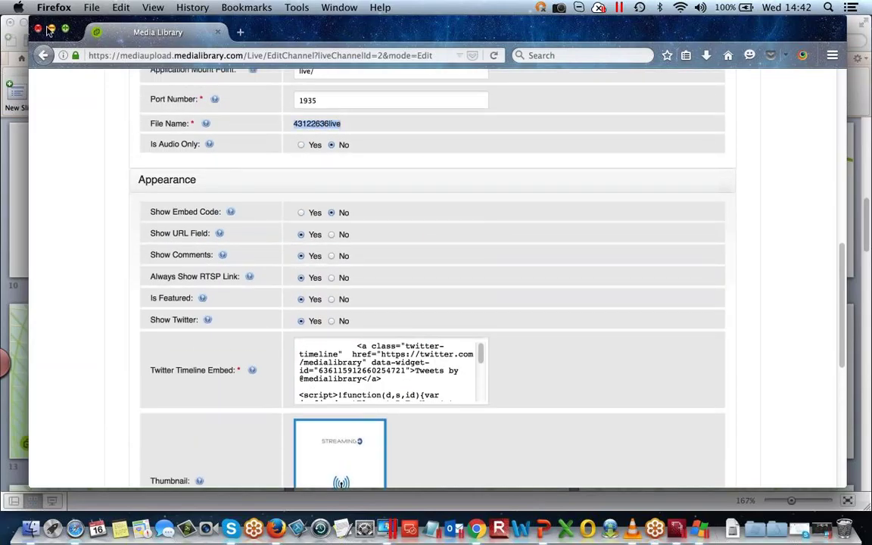
Switch to Flash Media Live Encoder, point out the Stream name that matches the channel's file name, and start streaming.
left_click(52, 30)
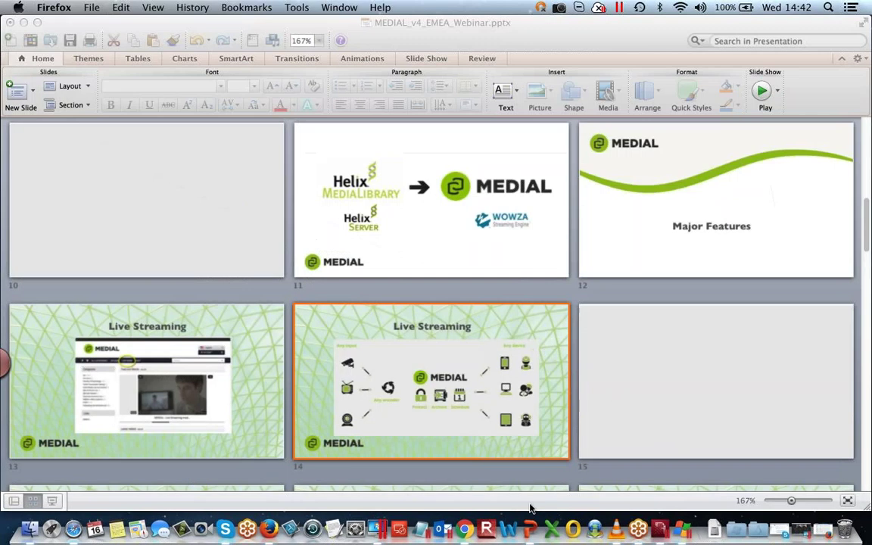
left_click(660, 528)
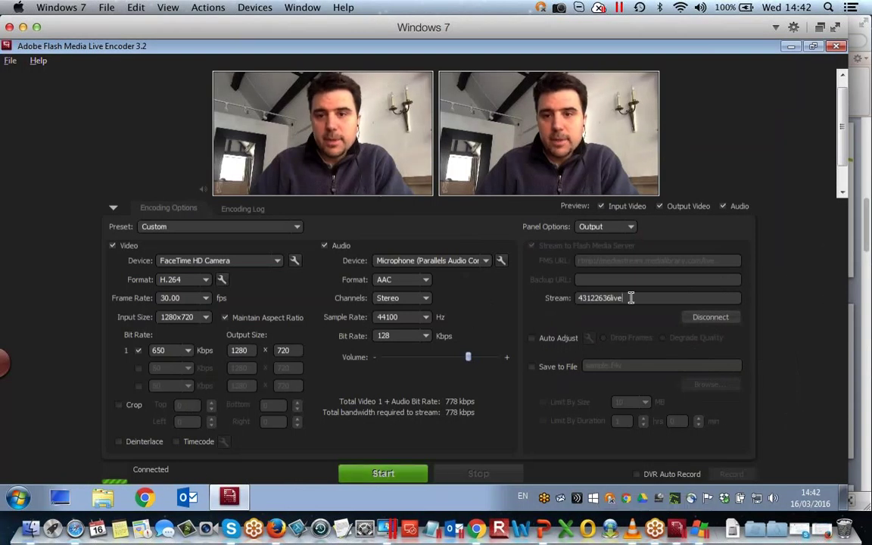
left_click_drag(615, 297, 578, 297)
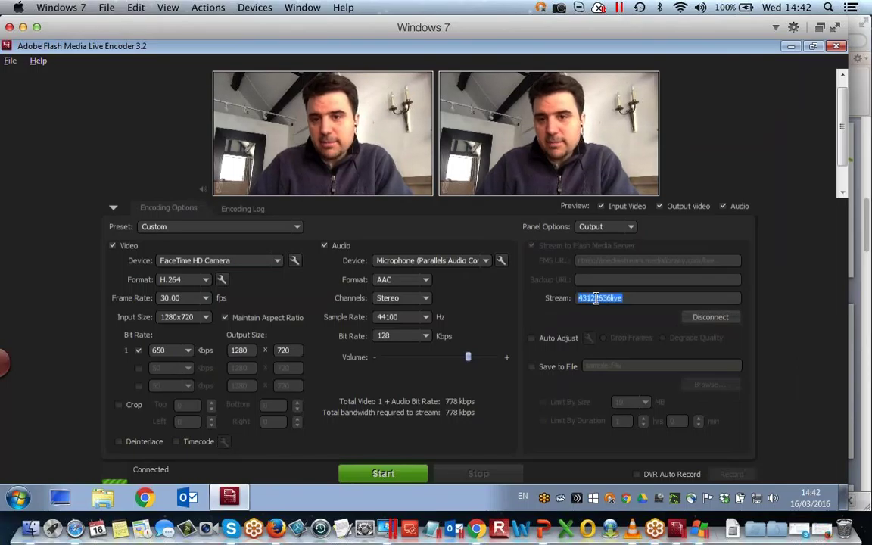
right_click(586, 298)
left_click(628, 152)
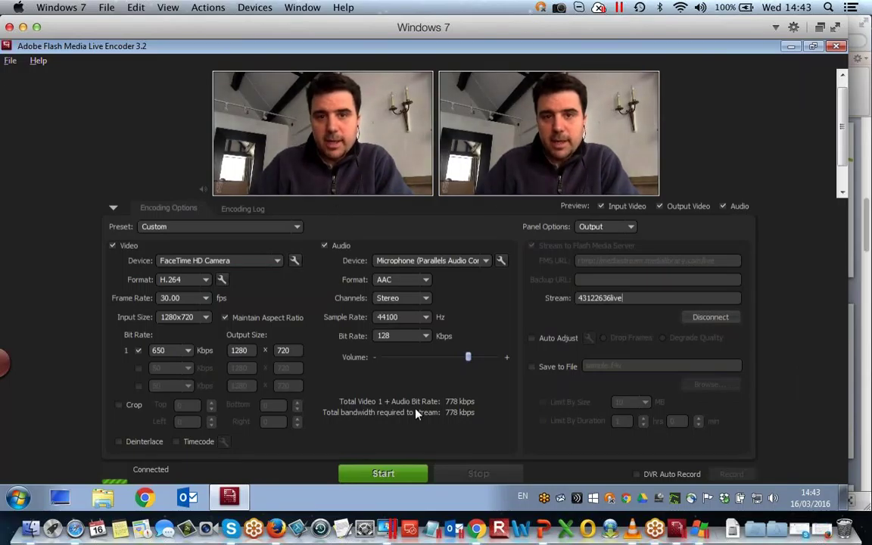
left_click(386, 476)
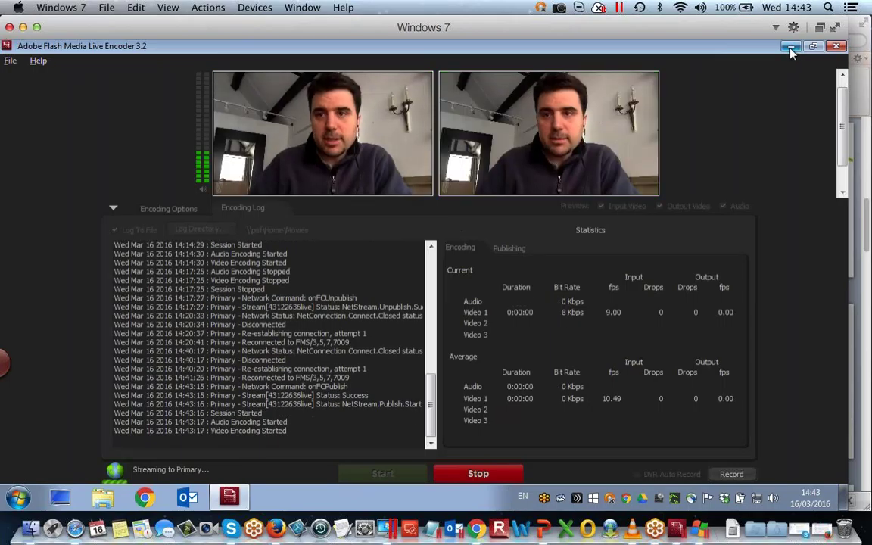
Switch to Firefox and go back from the channel editor to the media library home page.
left_click(277, 528)
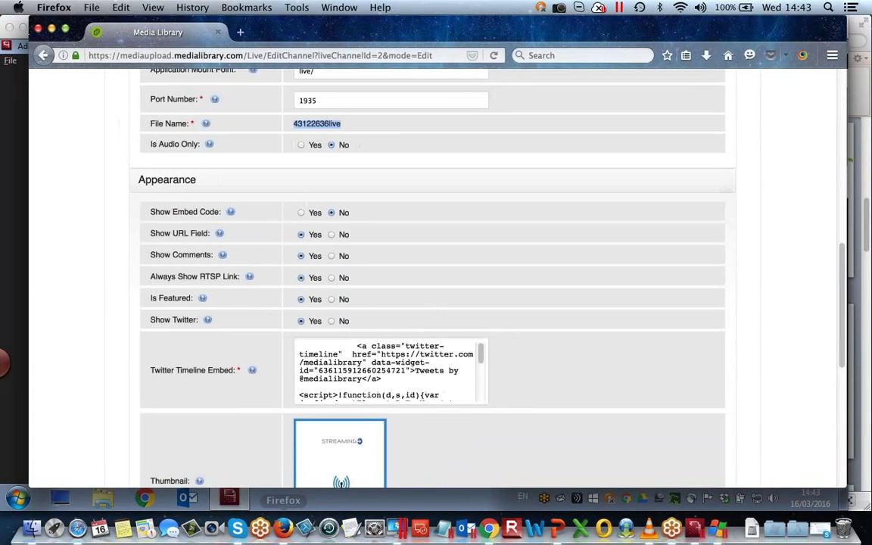
scroll(189, 178, "up", 10)
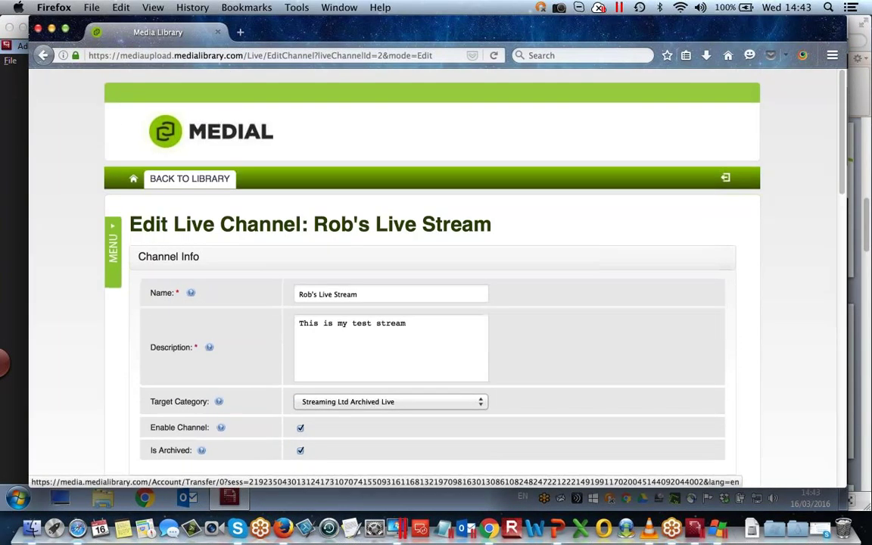
left_click(189, 179)
left_click(590, 256)
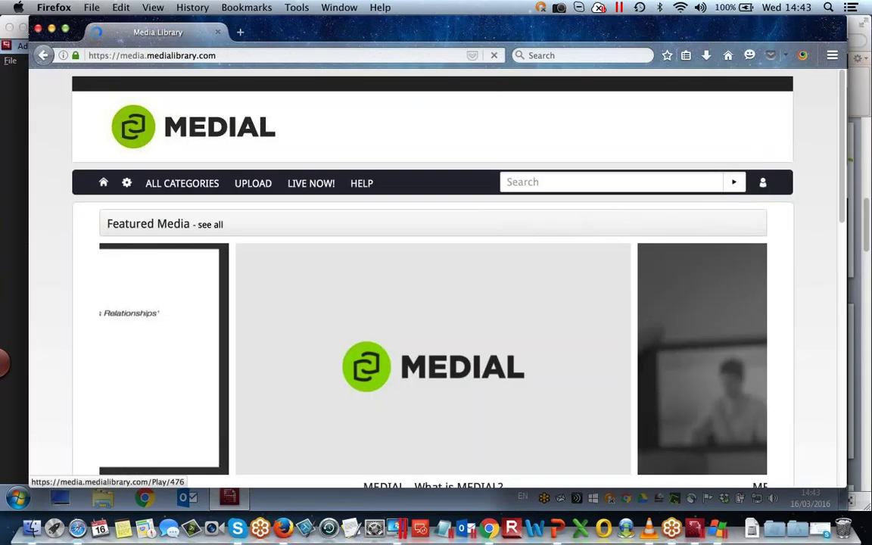
Open the last Streaming Ltd channel listed on the LIVE NOW! page.
left_click(311, 189)
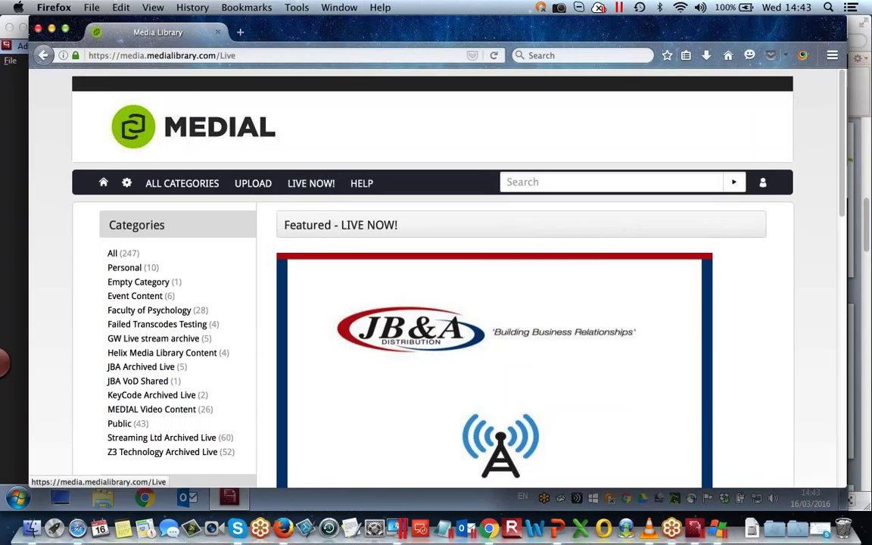
scroll(570, 326, "down", 10)
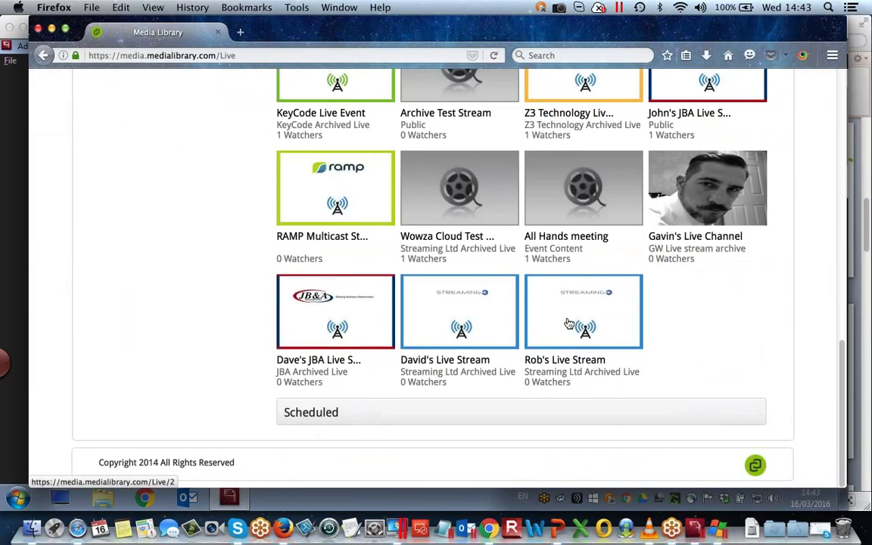
left_click(570, 324)
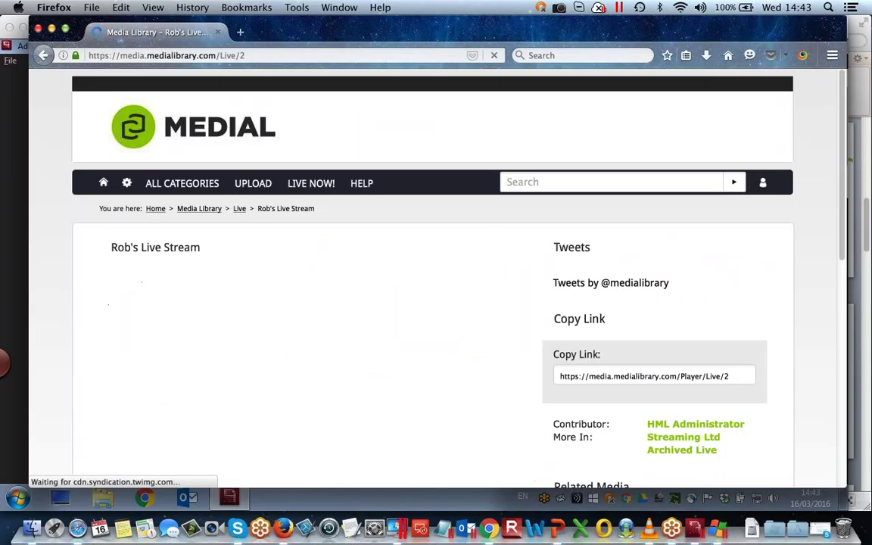
Review the live player and its Twitter timeline, stop the playback, and return to the library home page.
scroll(546, 284, "down", 2)
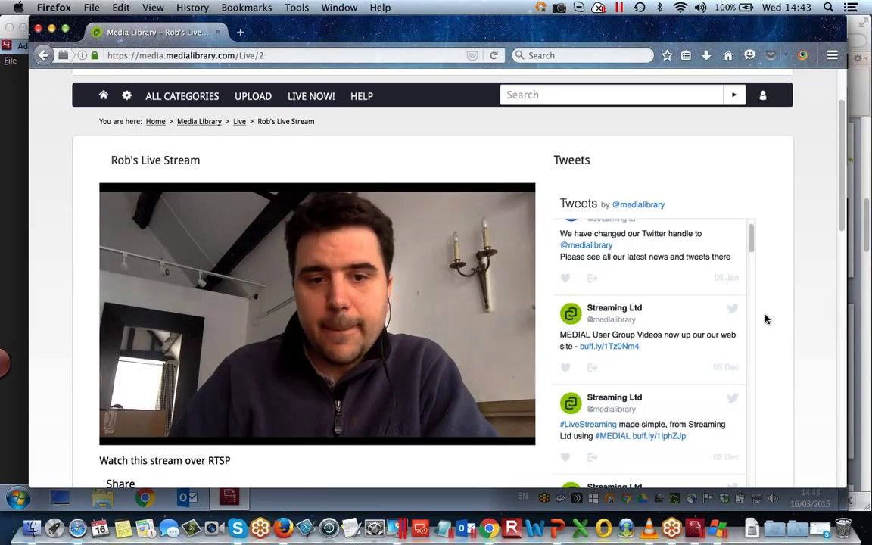
scroll(765, 318, "down", 1)
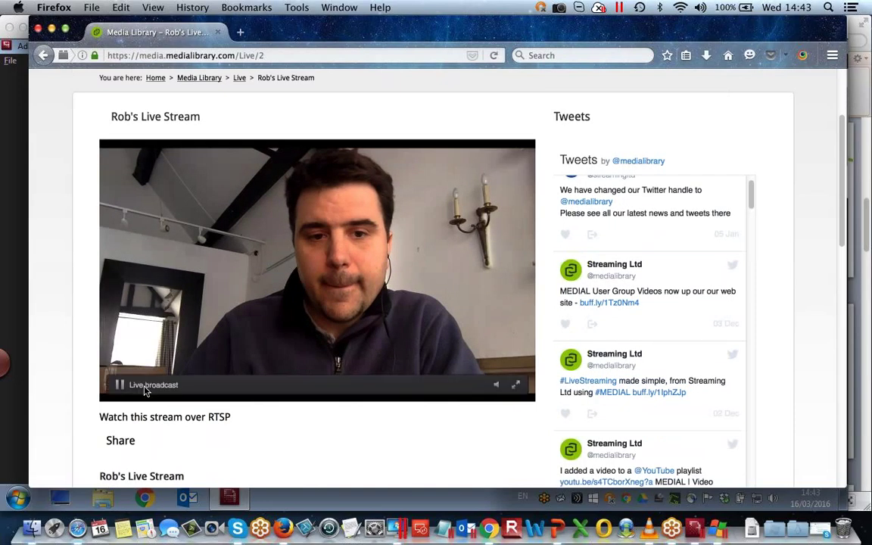
left_click(120, 387)
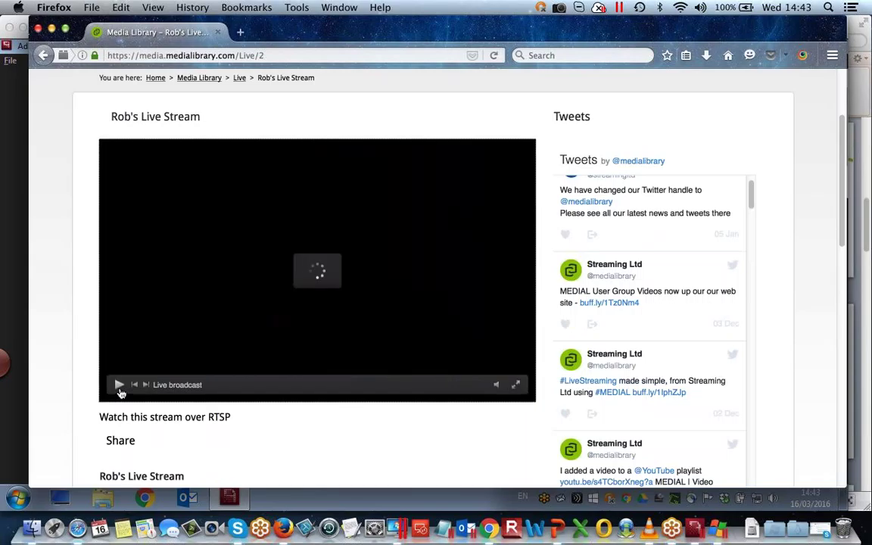
scroll(609, 289, "up", 3)
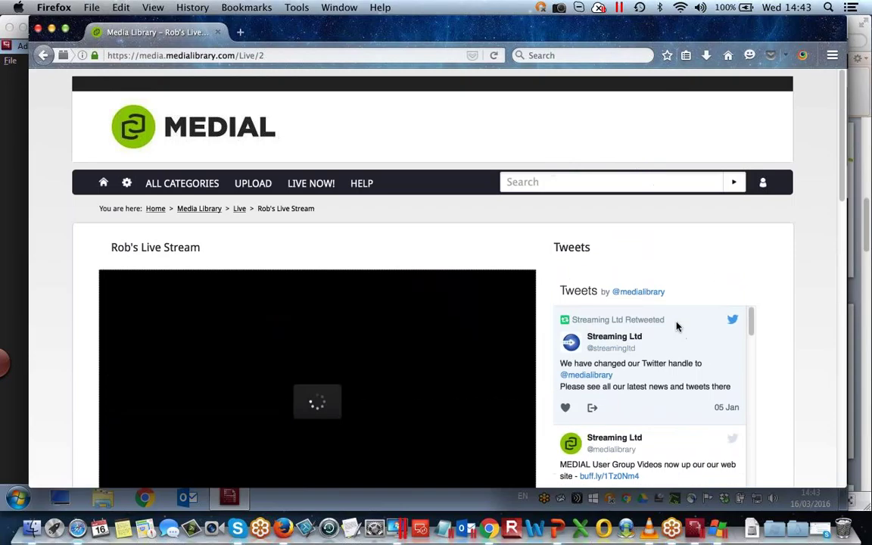
key("super+r")
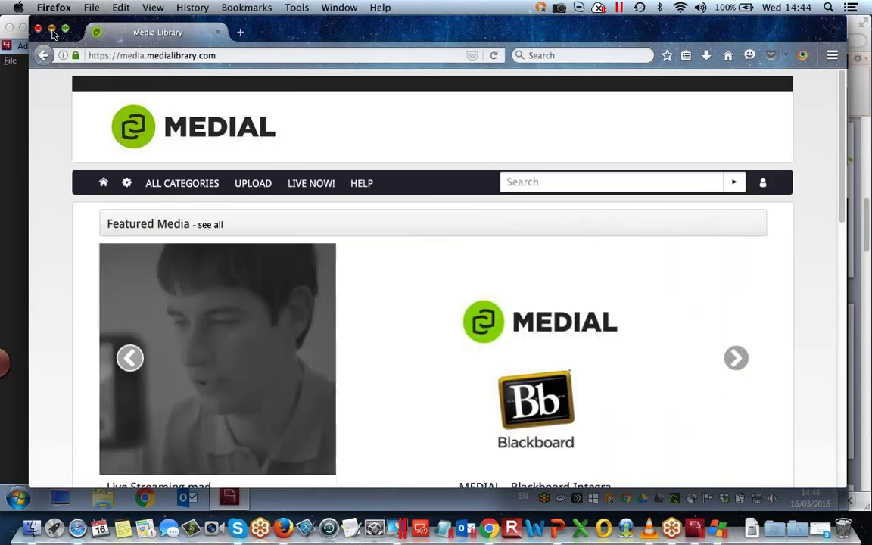
Switch to the encoder and stop its live stream, and suspend and minimise the Windows 7 virtual machine.
left_click(51, 29)
left_click(495, 478)
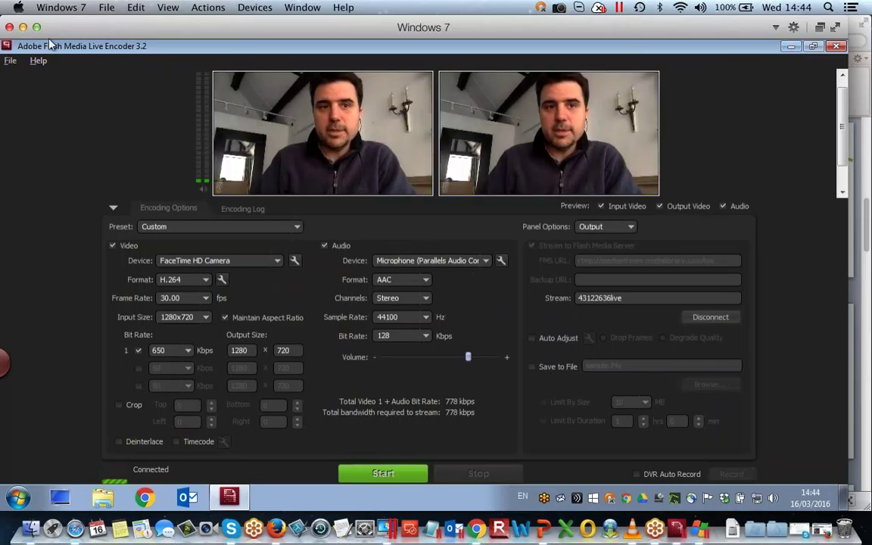
left_click(212, 8)
left_click(216, 74)
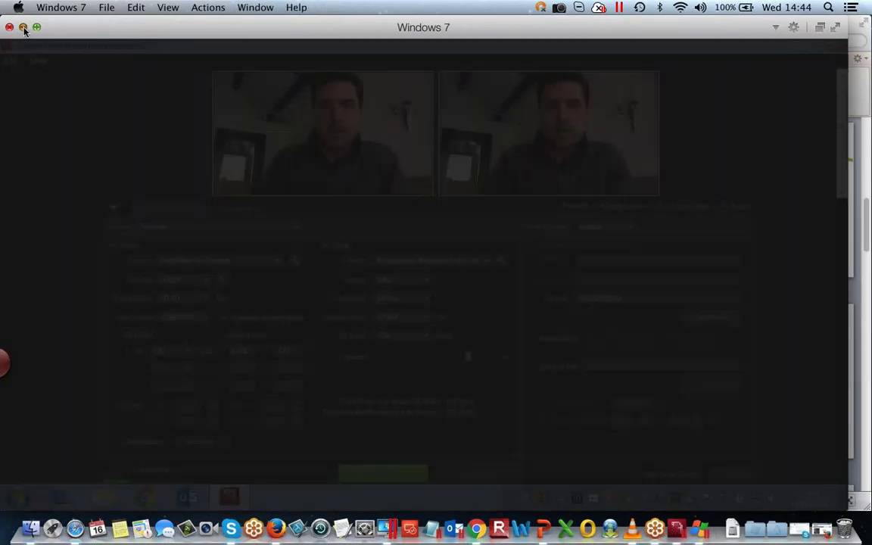
left_click(23, 27)
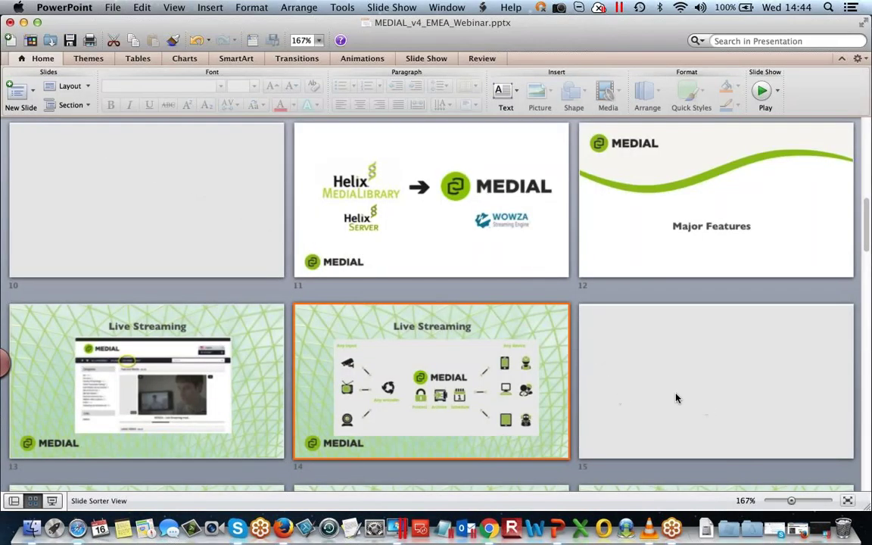
Start the PowerPoint slide show from slide 15 and play its embedded video.
left_click(669, 397)
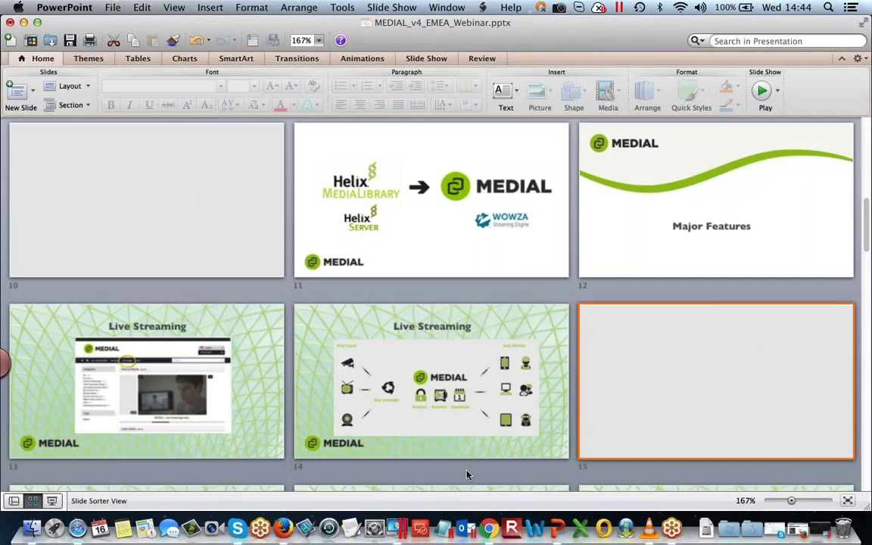
left_click(51, 500)
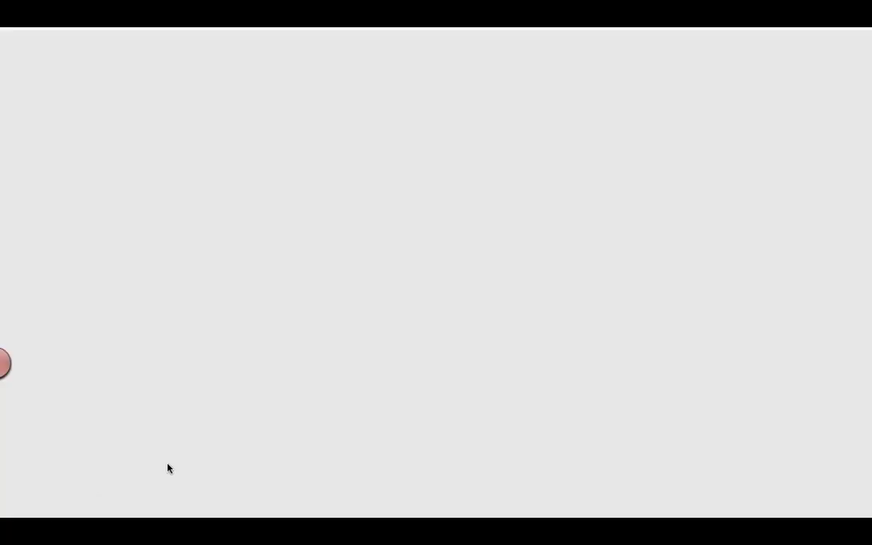
mouse_move(364, 446)
left_click(101, 497)
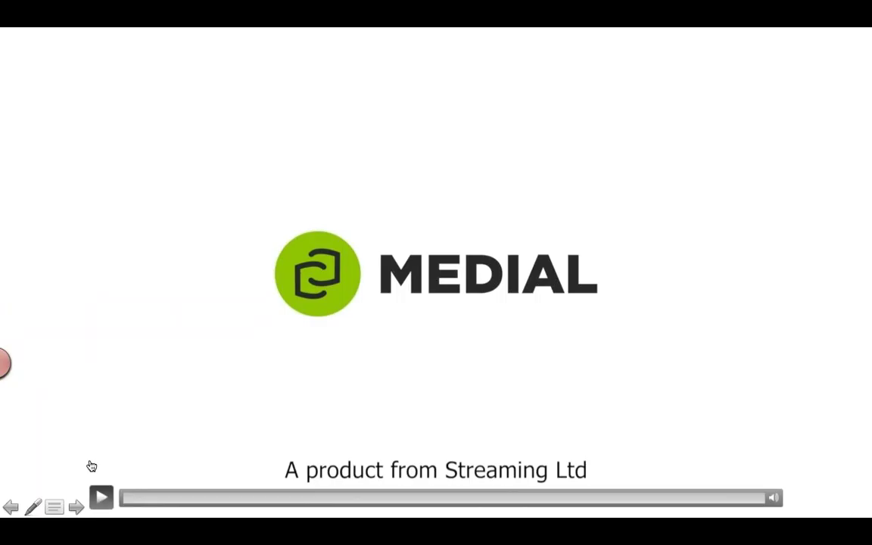
Advance the slide show to the Webcam Capture slide and reveal its Upload page with the webcam recording options.
left_click(76, 507)
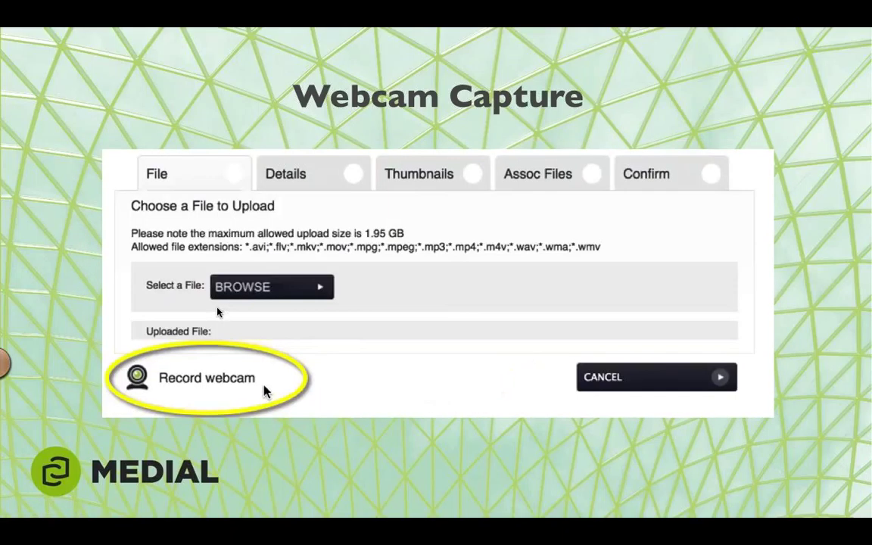
left_click(245, 388)
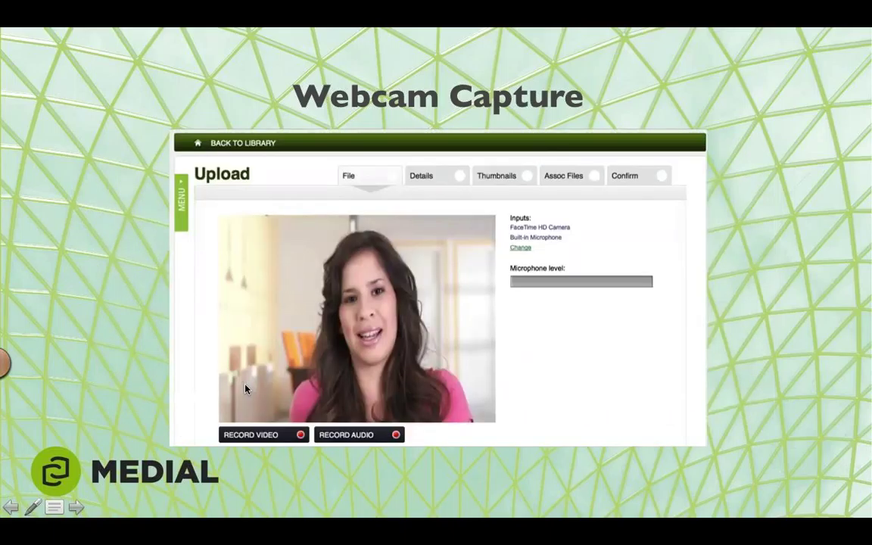